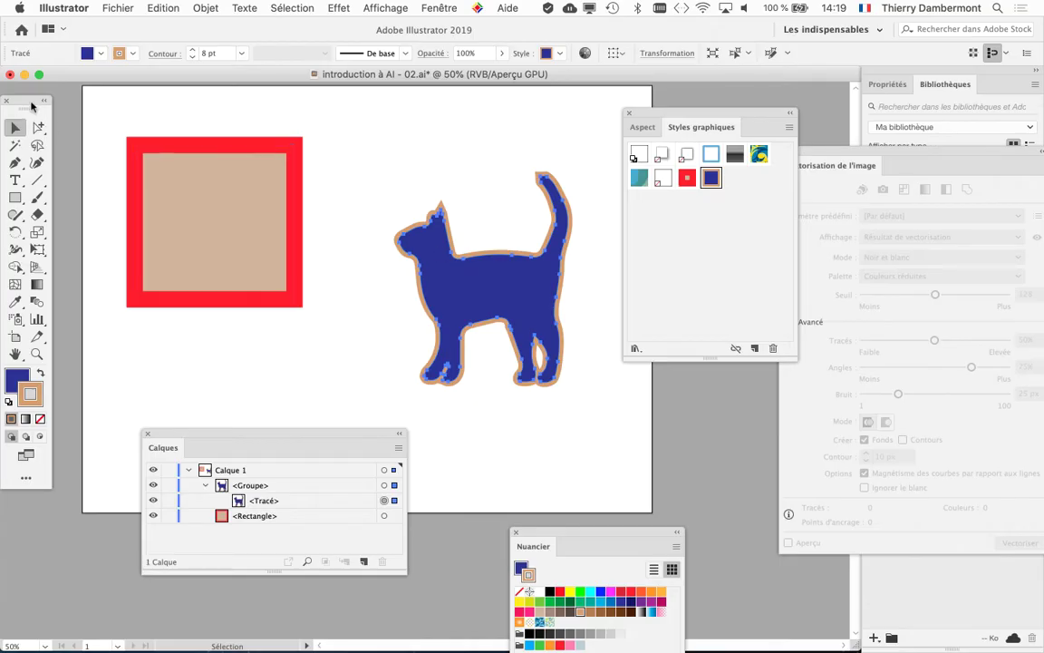
- Move the tools and layers panels clear of the cat, isolate the cat's group, and return to normal editing
drag(31, 107, 341, 112)
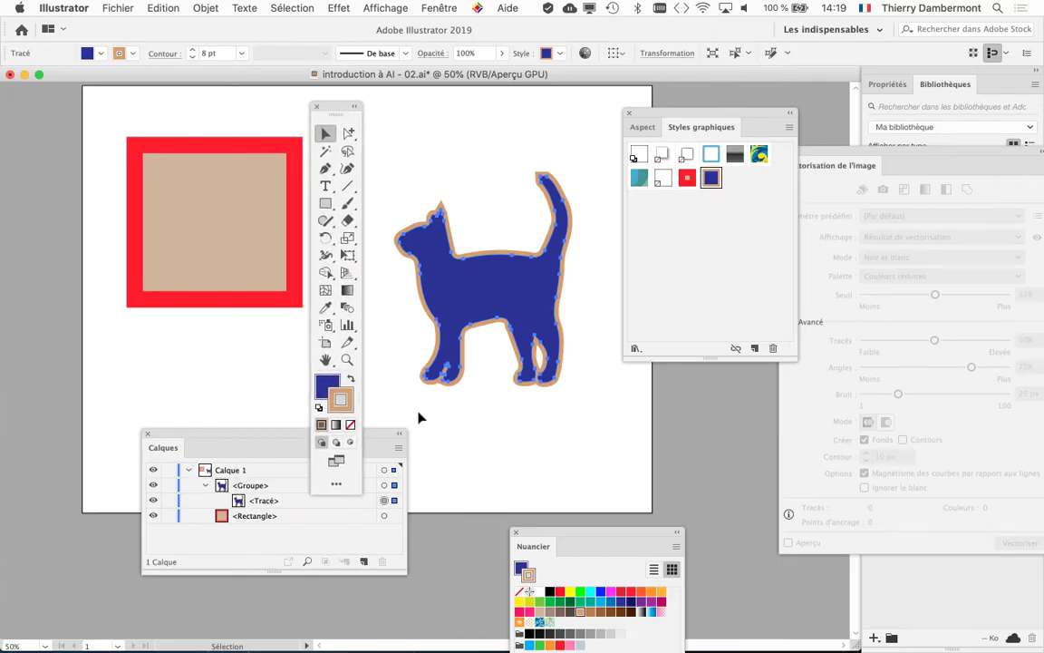
drag(375, 436, 176, 462)
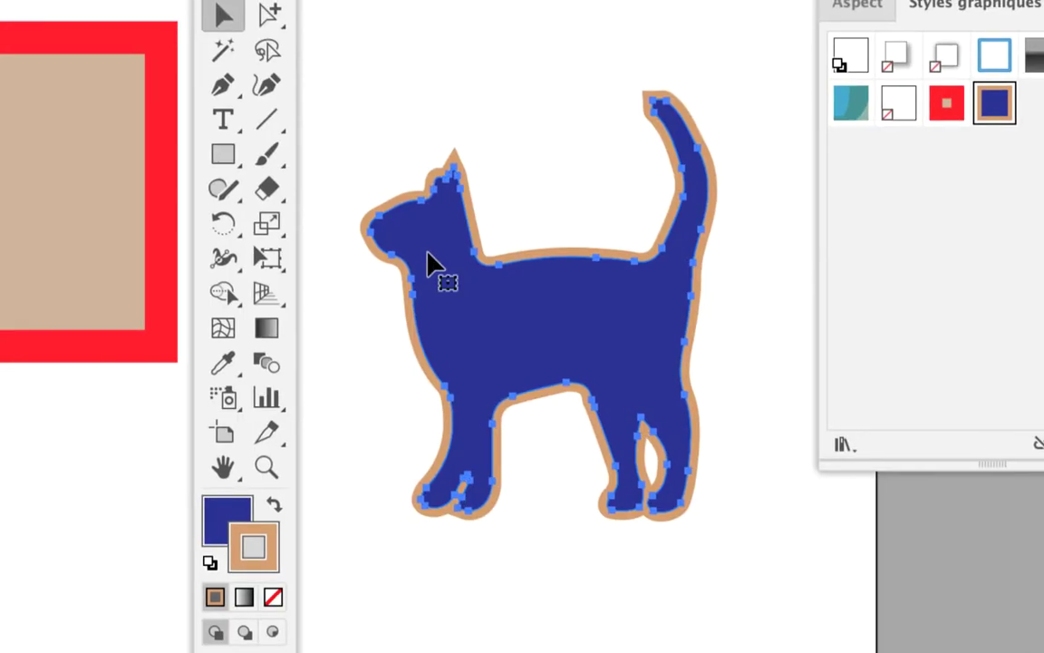
double_click(434, 263)
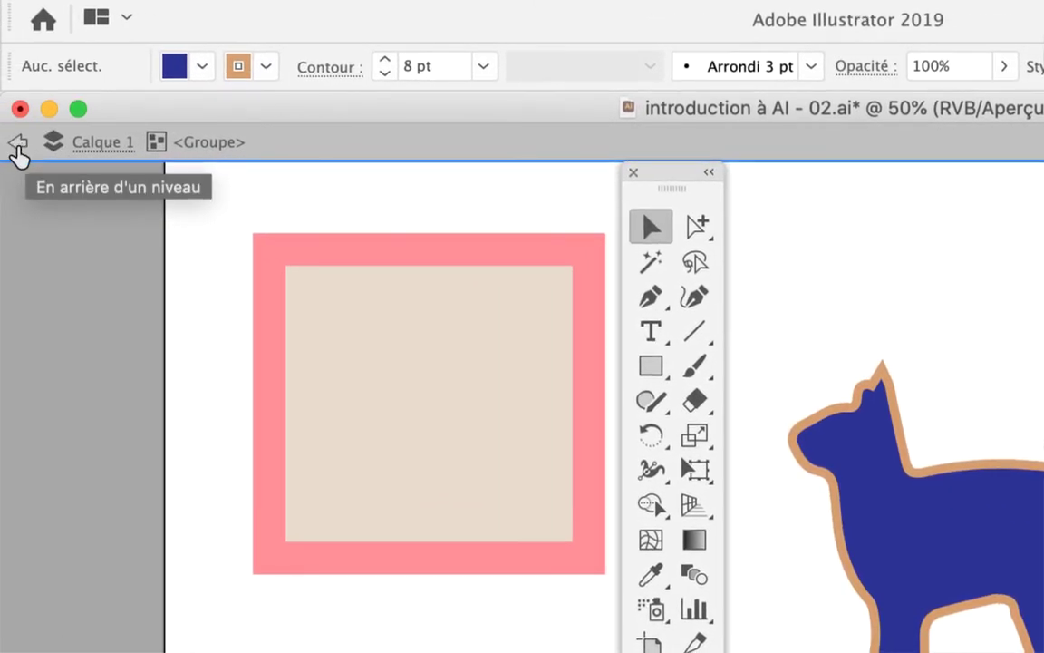
click(16, 145)
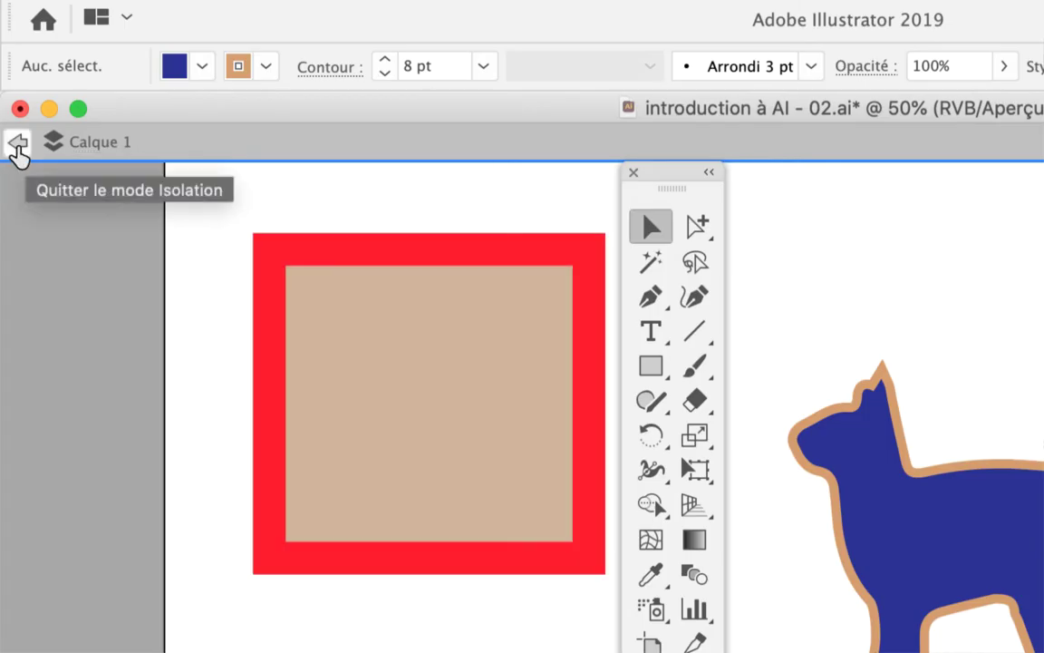
click(17, 145)
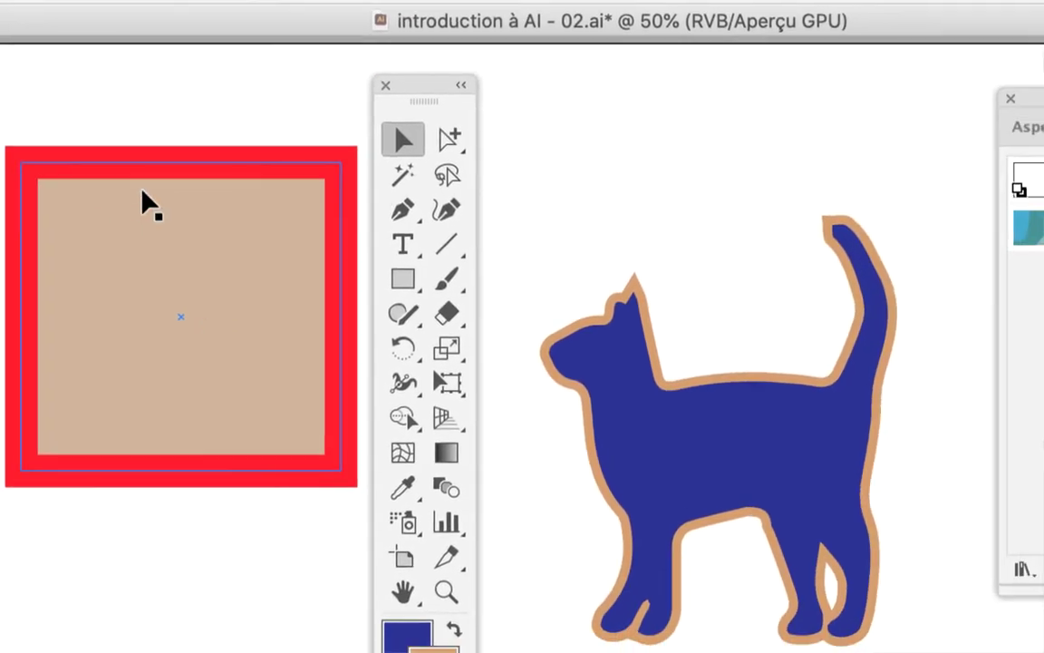
- Select the rectangle and the cat, enter isolation mode on the cat's group again, and exit both levels
click(145, 204)
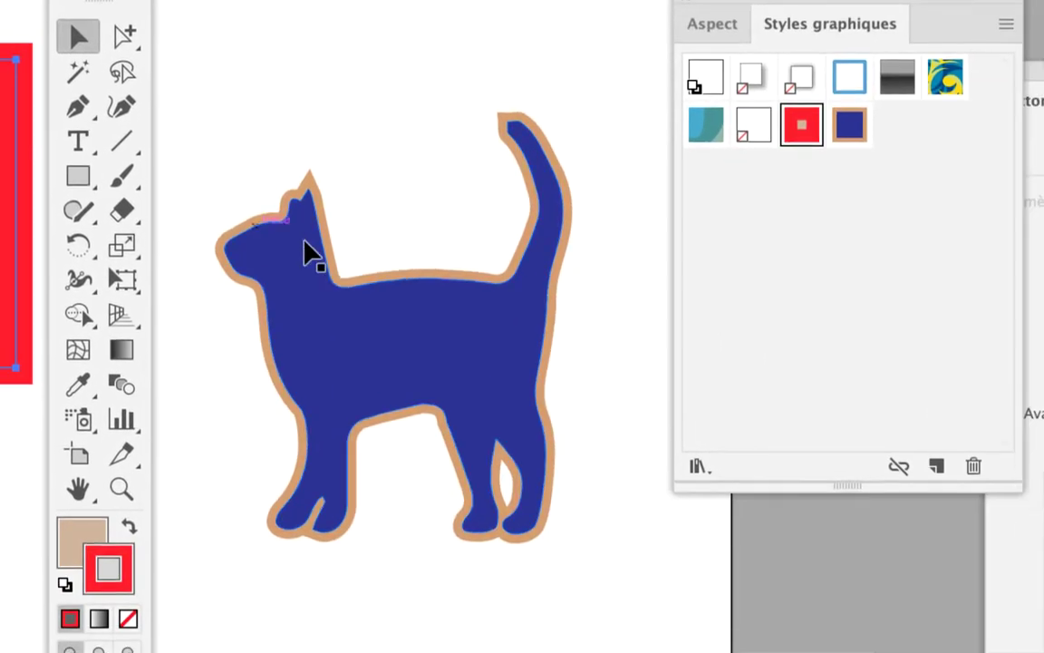
click(634, 363)
click(145, 232)
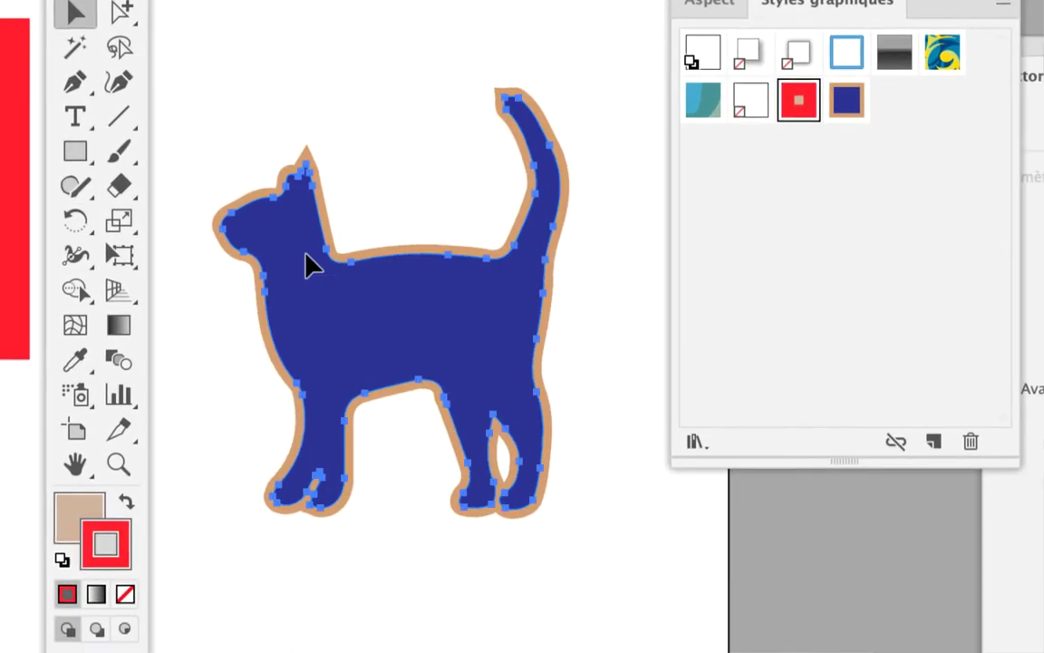
click(624, 319)
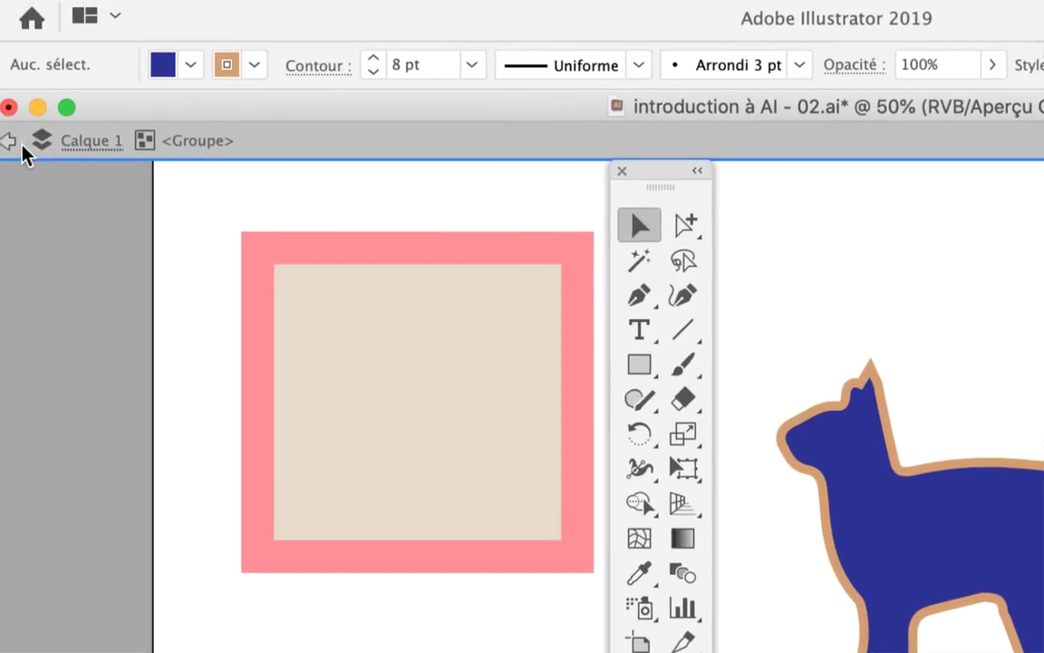
click(16, 143)
click(15, 142)
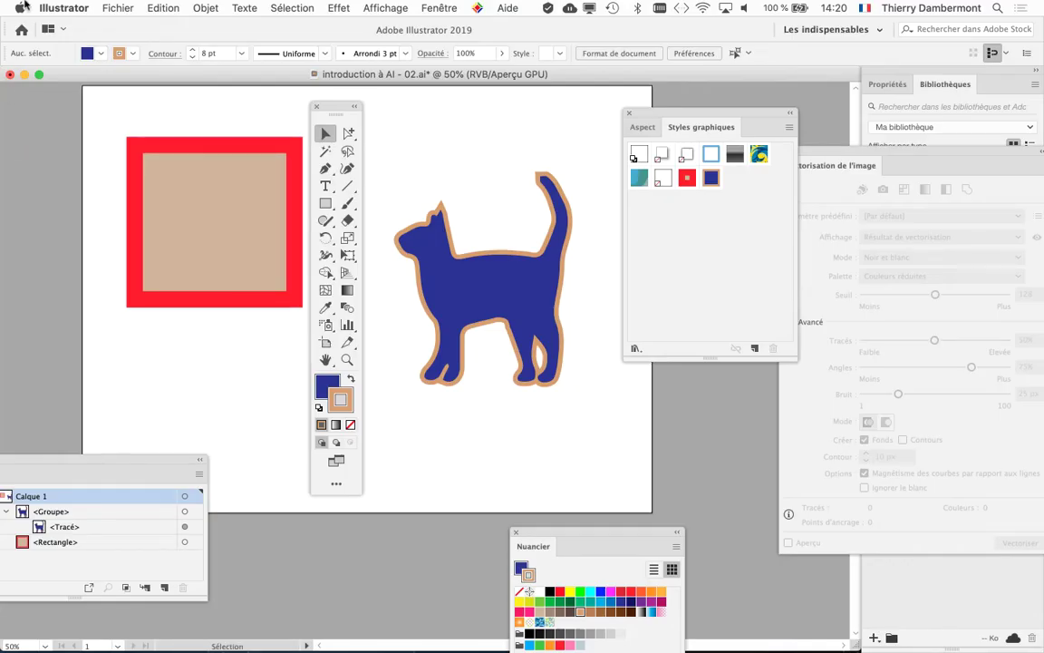
- Turn off the "Cliquer deux fois pour isoler" option in the general preferences and apply the change
click(62, 8)
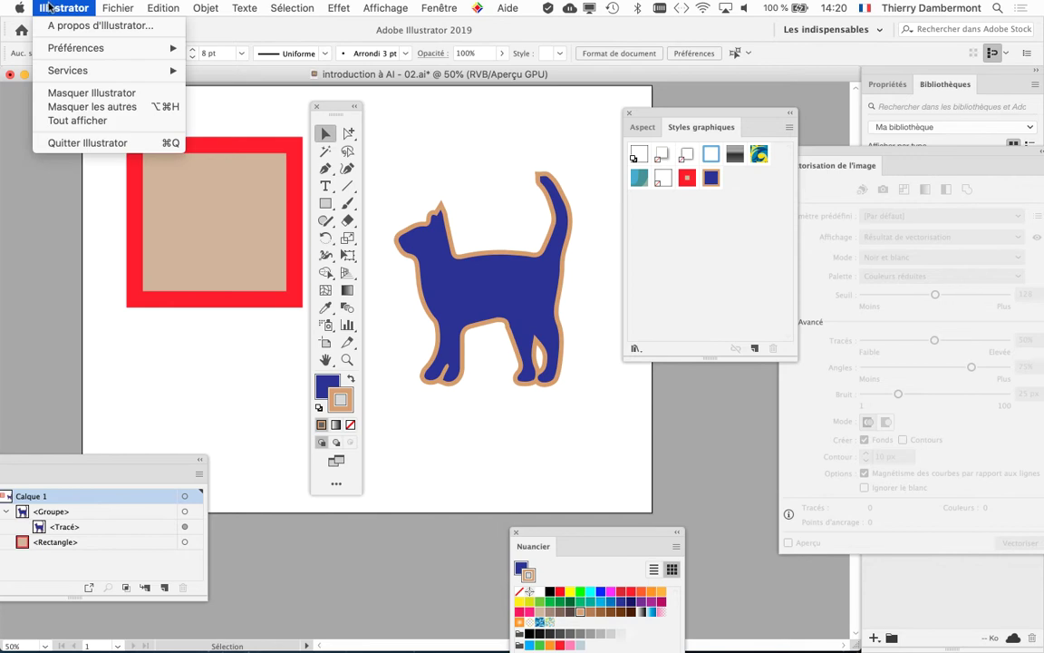
mouse_move(58, 47)
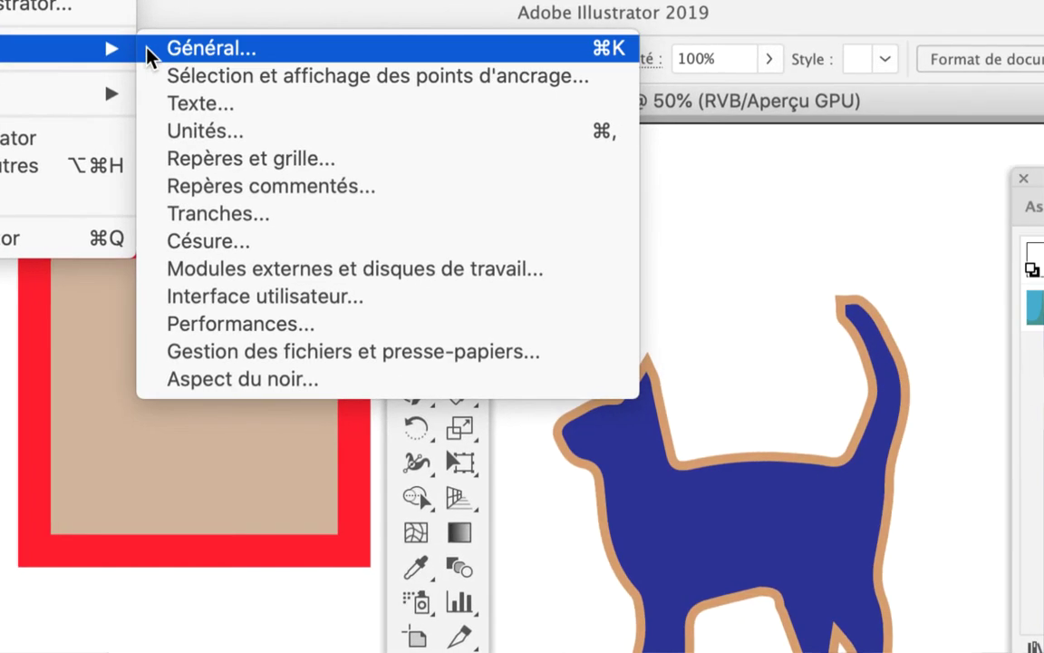
click(340, 50)
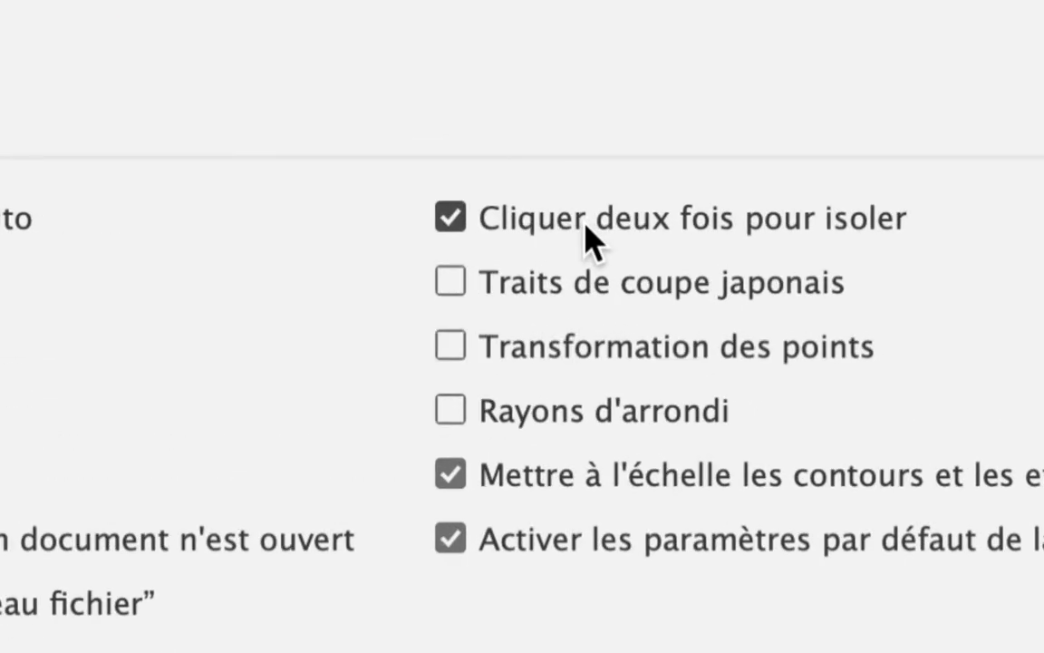
click(588, 237)
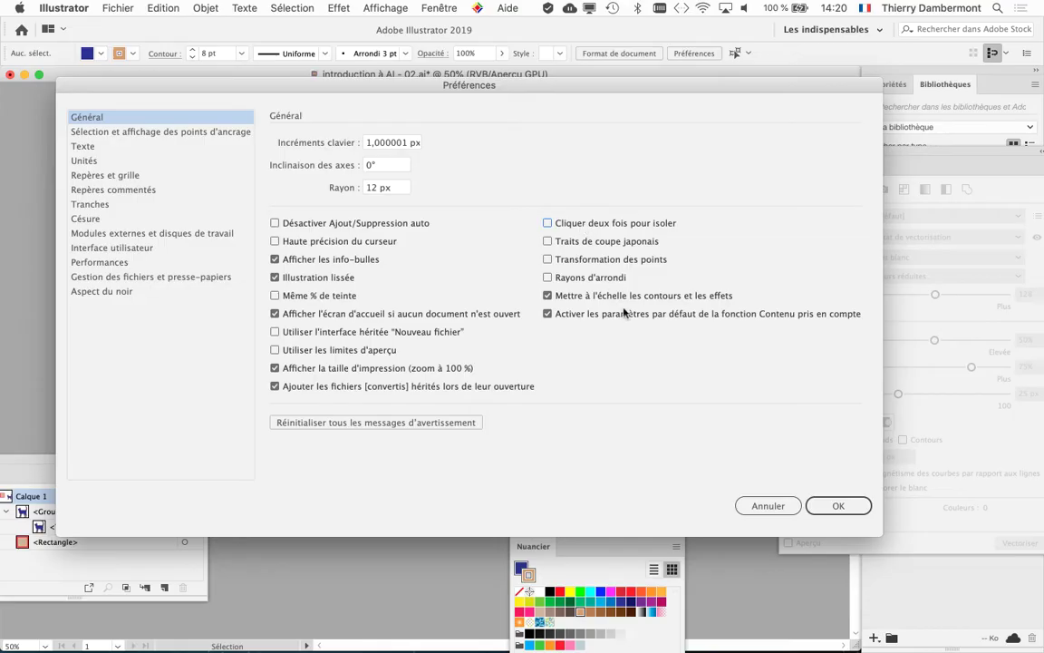
click(838, 505)
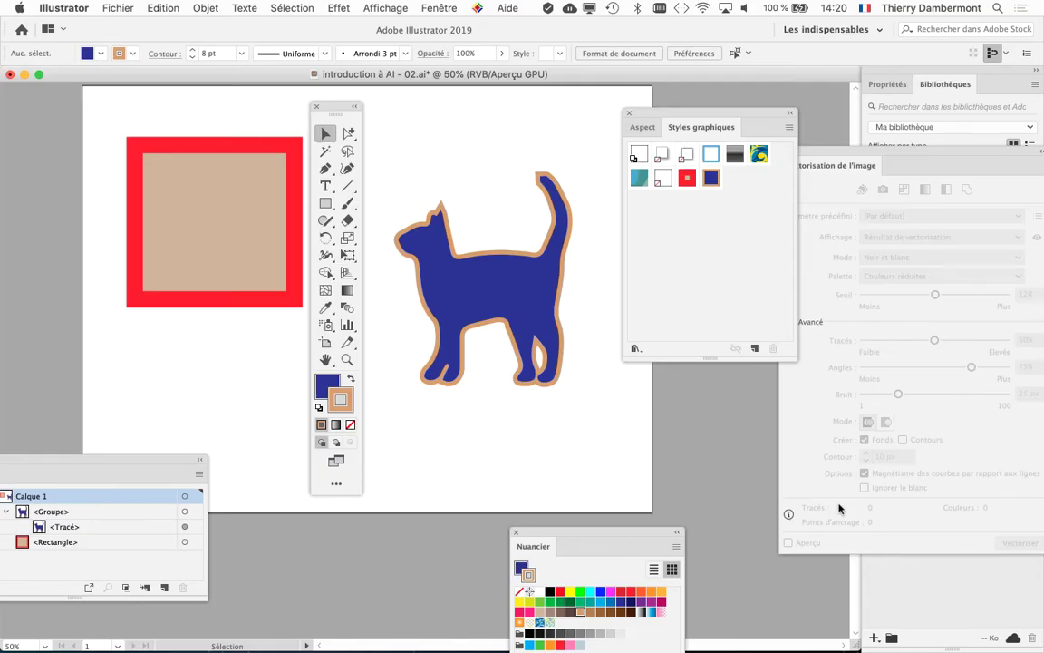
- Move the tools panel back to the artboard's left edge and review the general preferences
drag(330, 105, 46, 111)
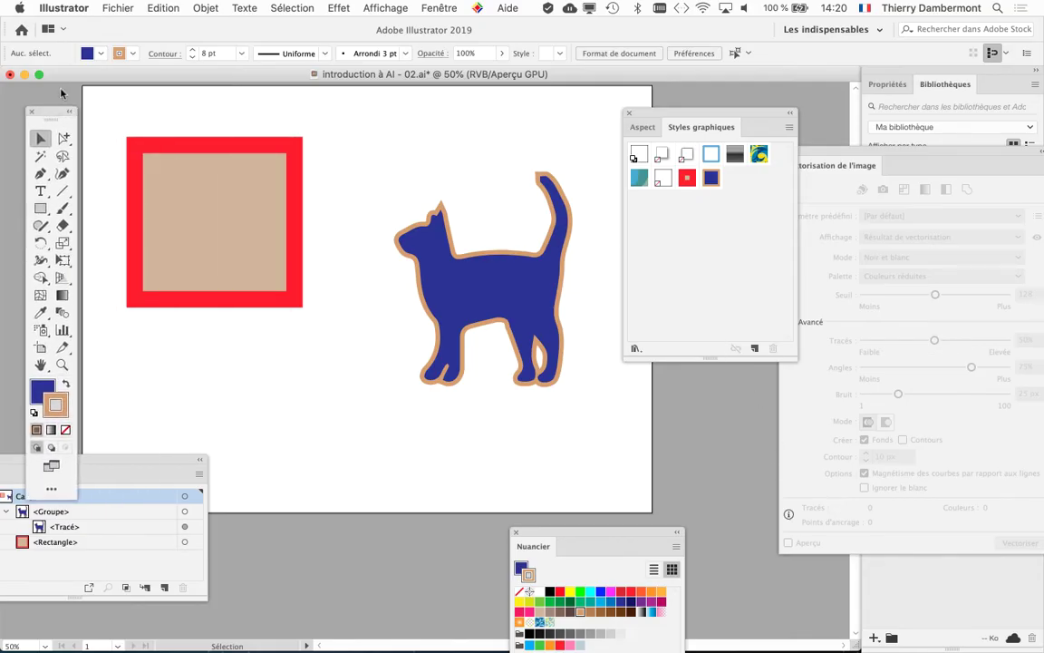
click(63, 9)
mouse_move(82, 46)
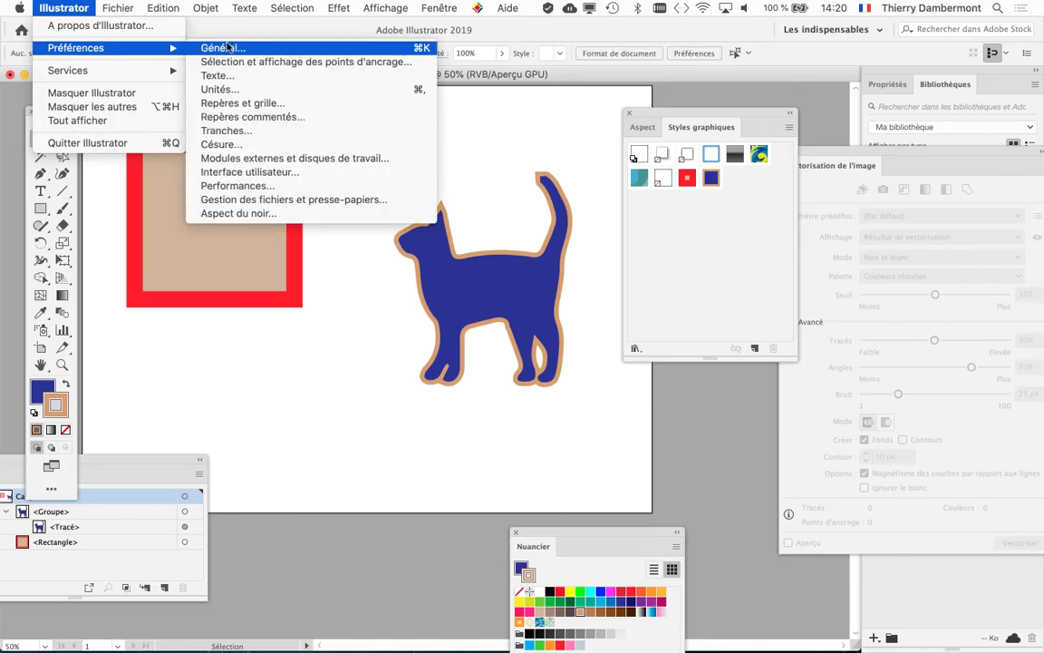
click(222, 142)
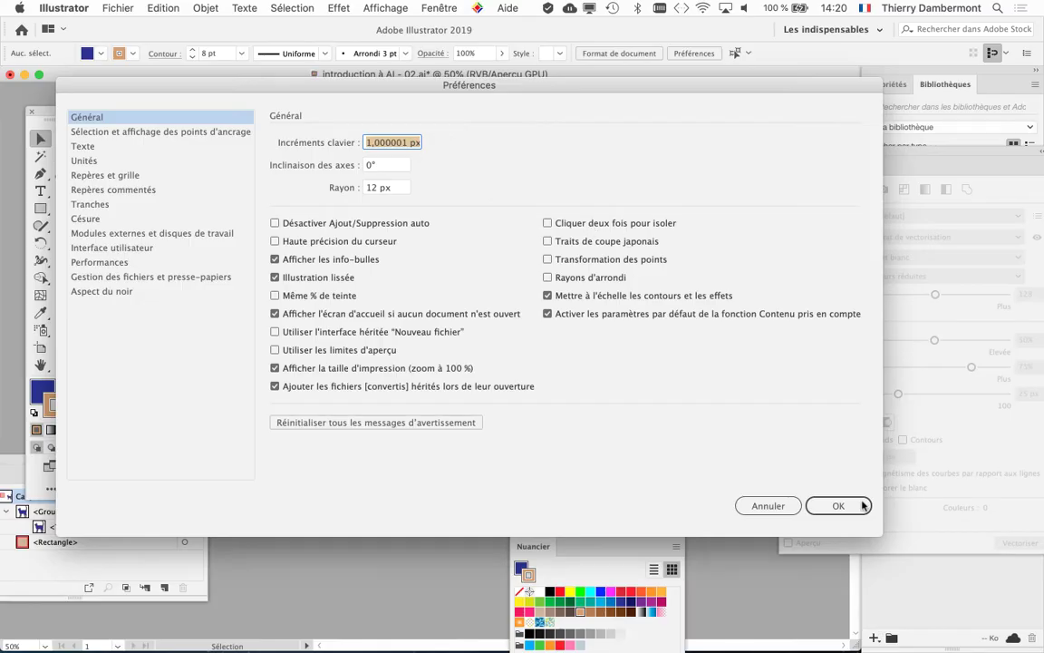
click(852, 438)
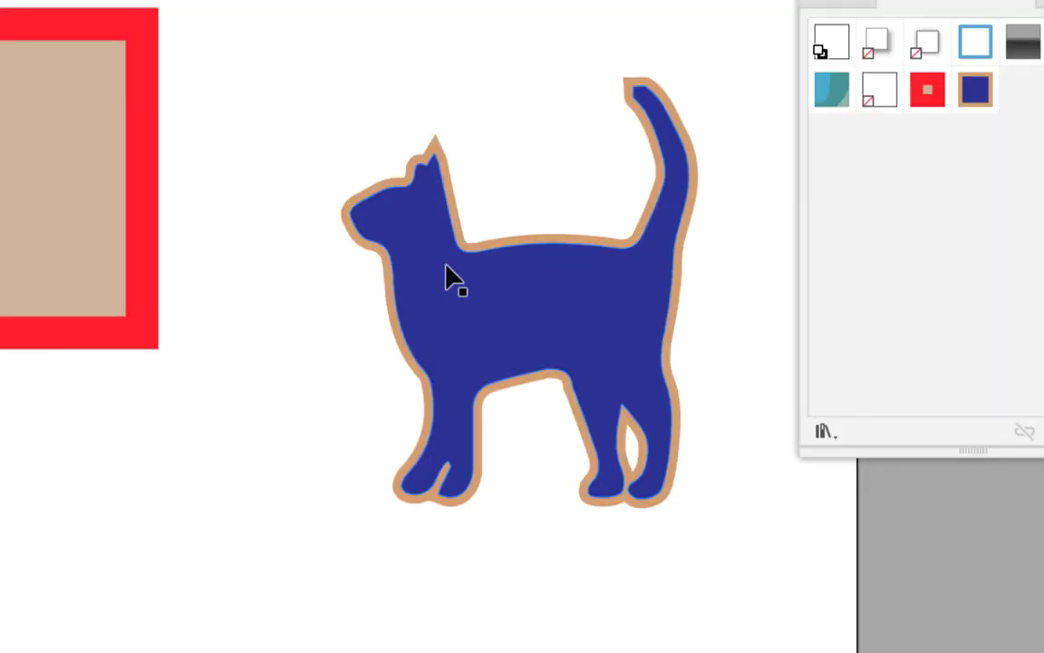
- Isolate the cat with "Isoler le groupe sélectionné", and leave isolation mode
click(447, 269)
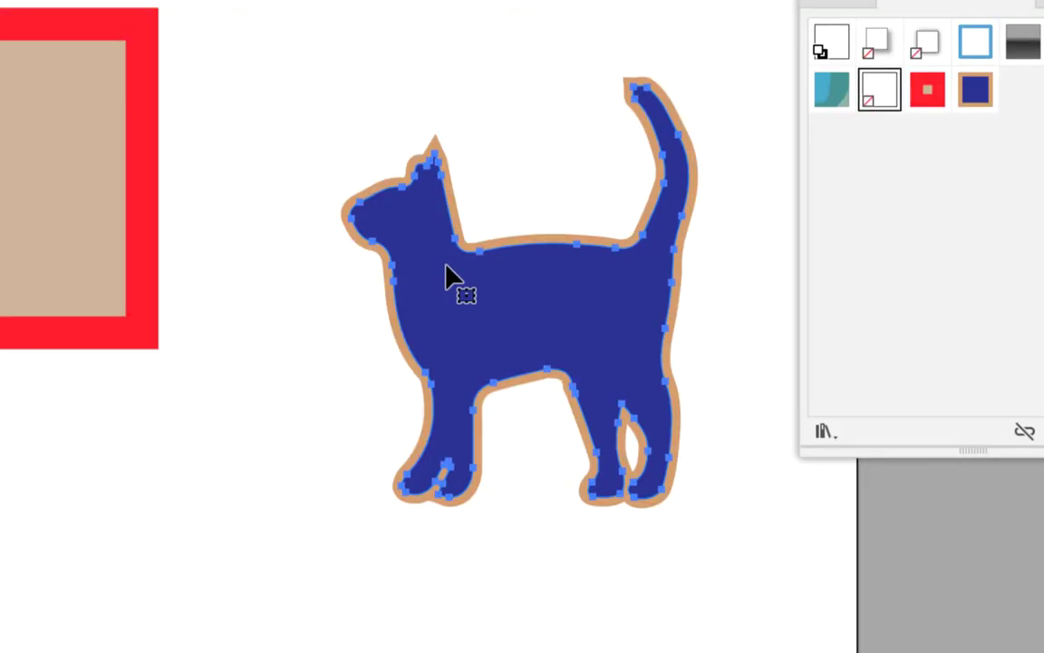
right_click(432, 269)
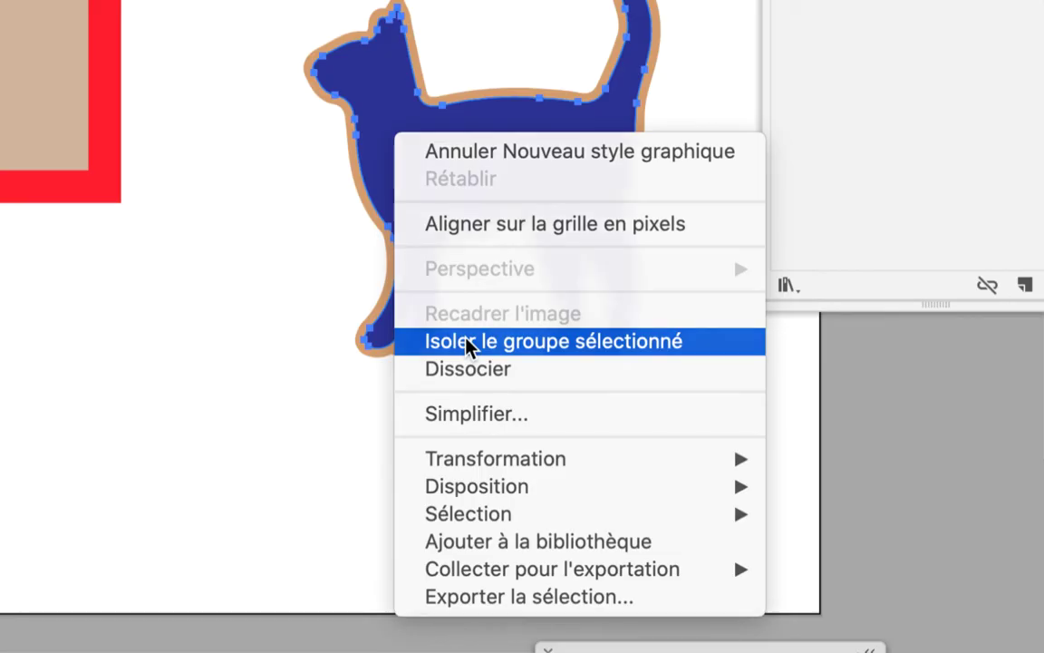
click(465, 342)
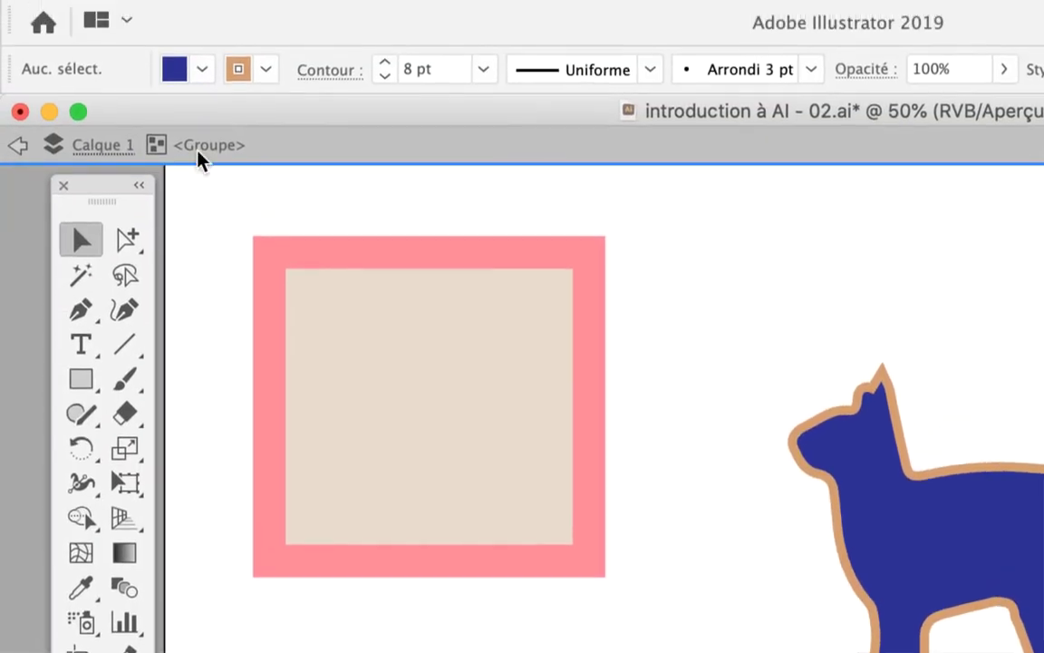
mouse_move(12, 159)
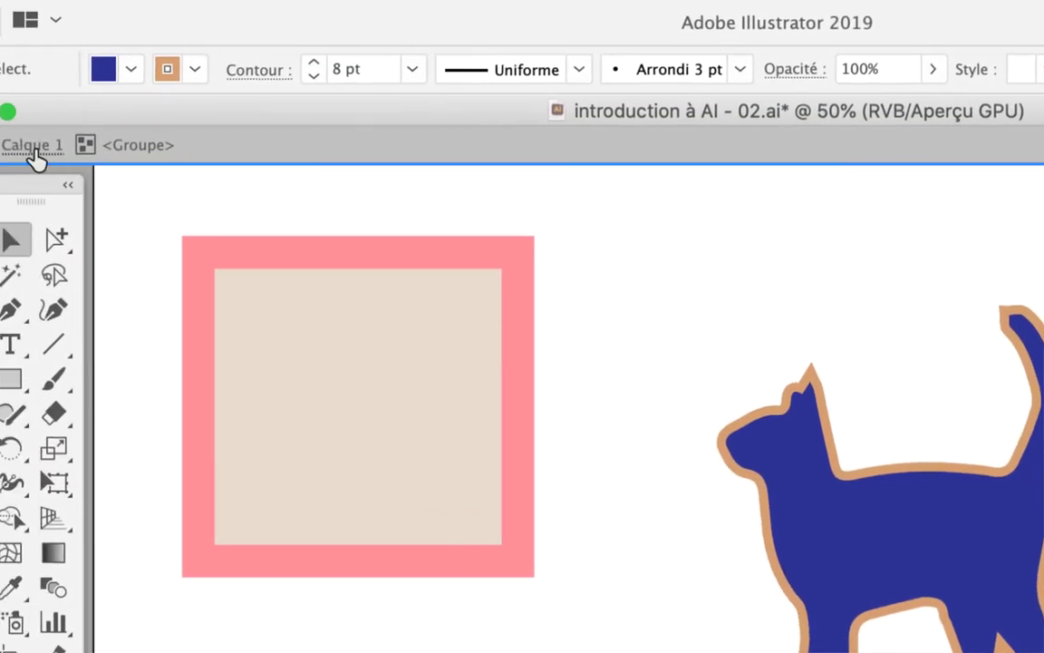
click(0, 140)
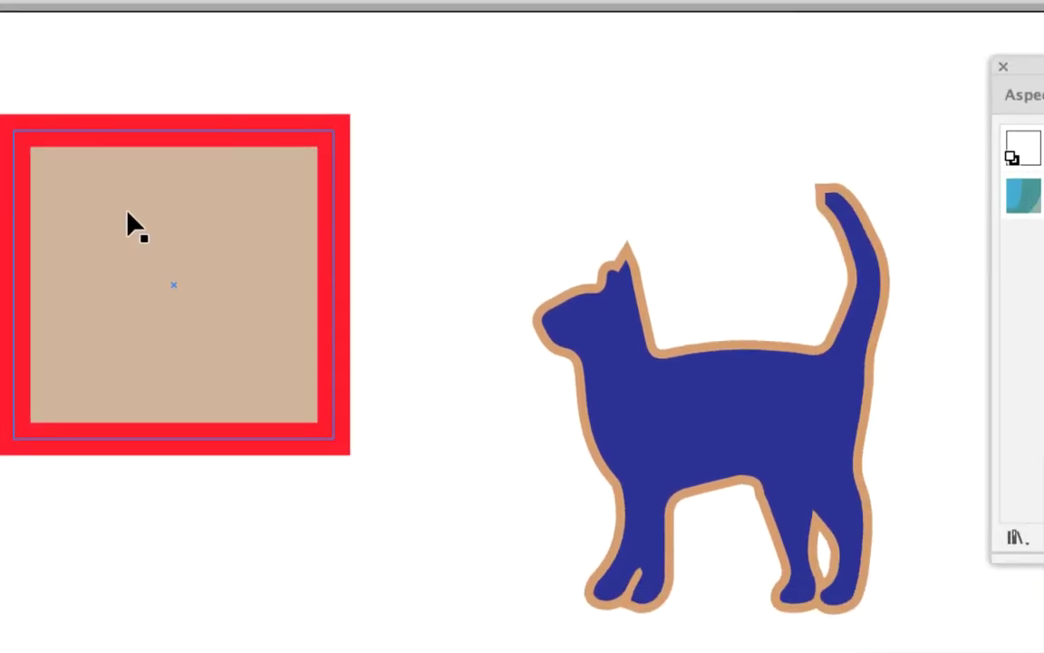
- Isolate the red-outlined rectangle with "Isoler le tracé sélectionné", and leave isolation mode
click(374, 343)
right_click(373, 342)
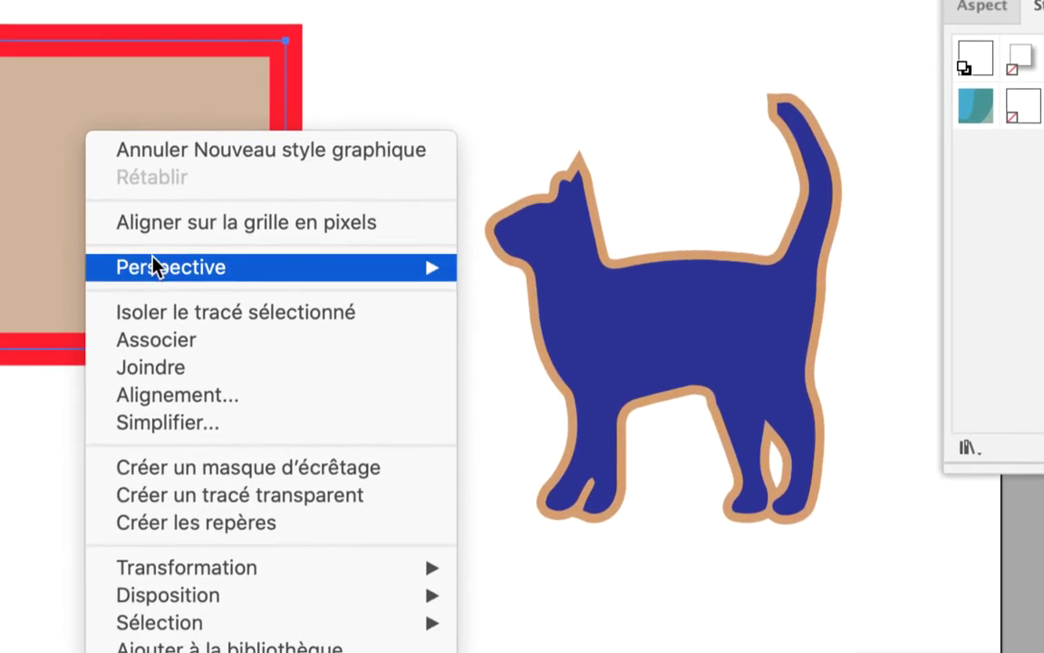
click(245, 402)
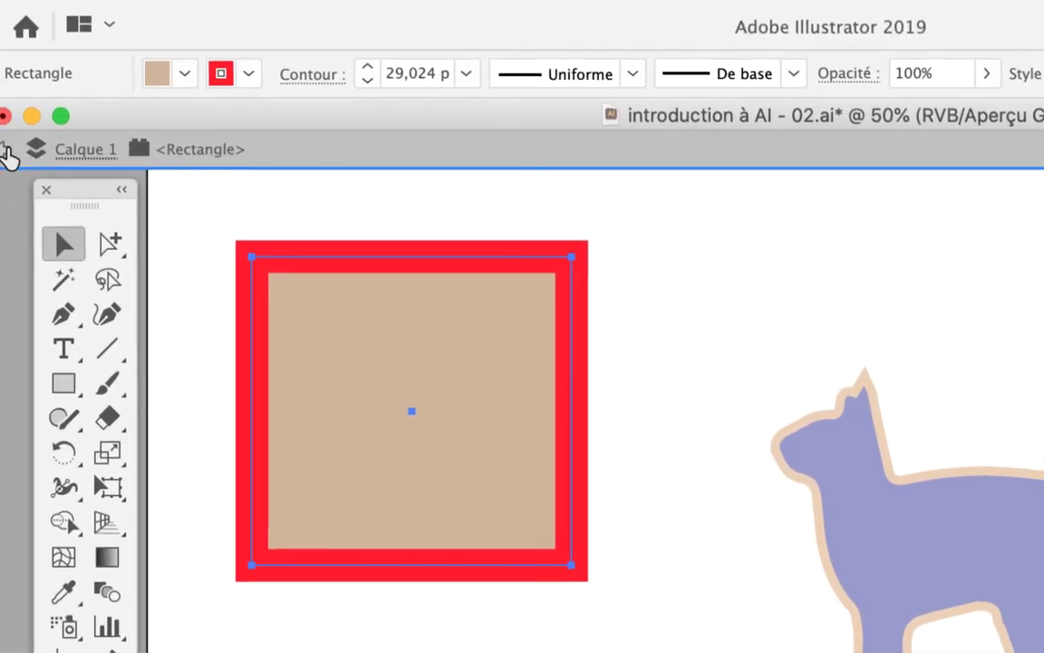
click(3, 145)
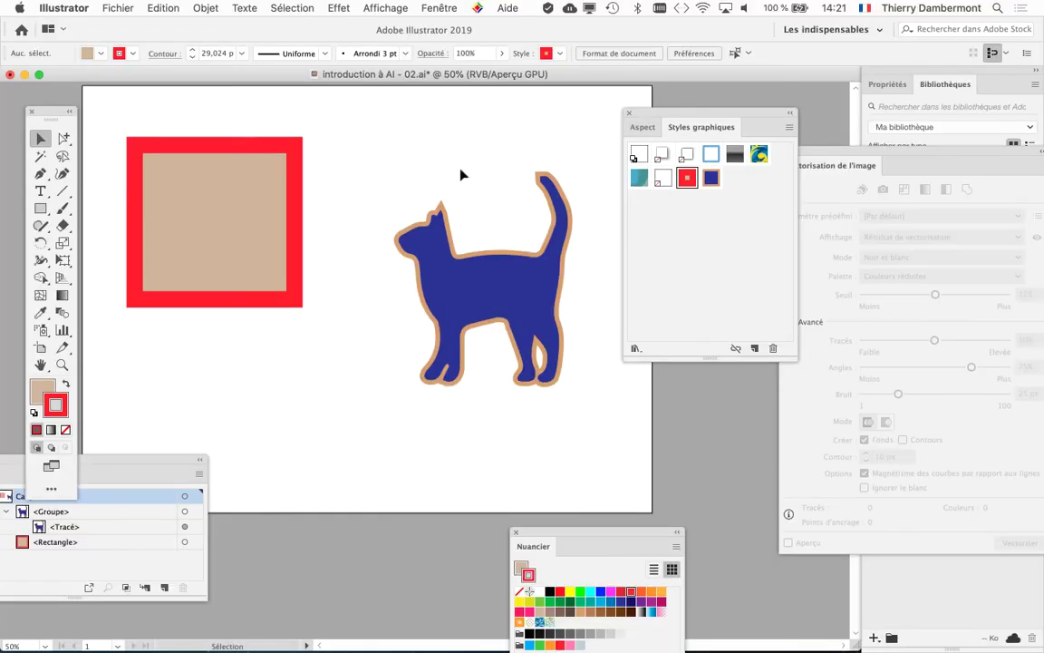
- Close the Calques and Nuancier panels and reposition the Styles graphiques panel beside the cat
drag(643, 113, 746, 107)
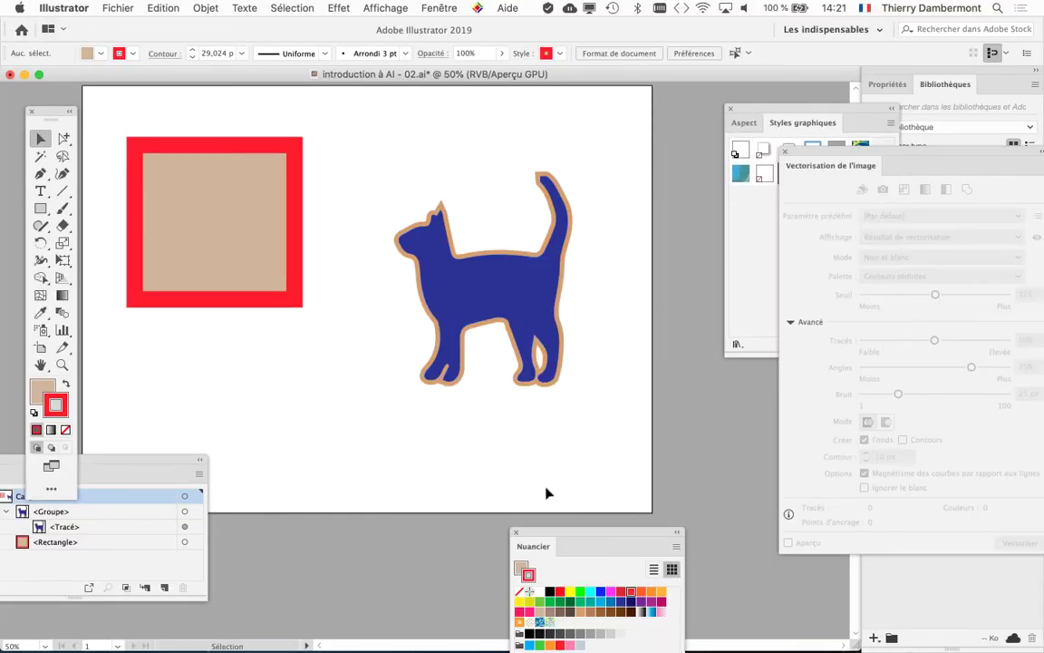
drag(172, 464, 370, 462)
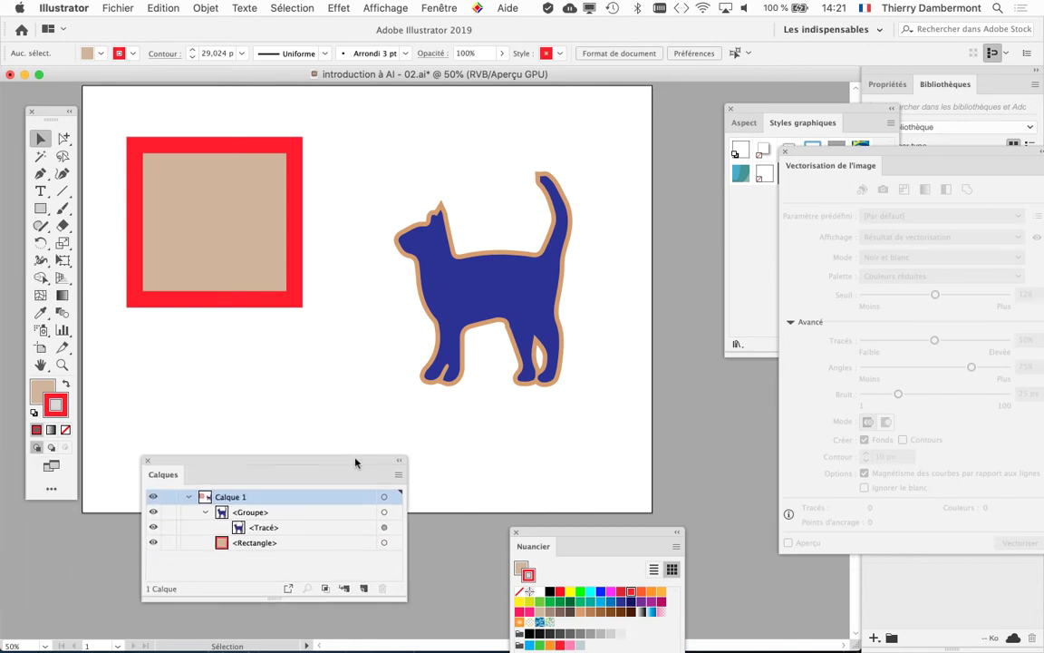
click(207, 513)
click(148, 461)
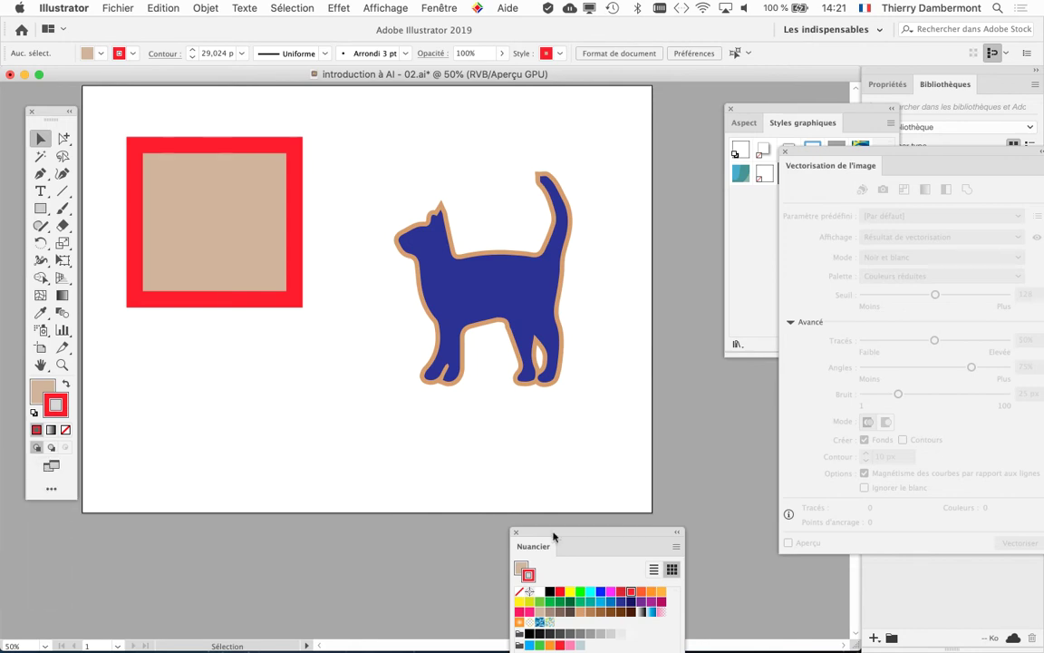
click(516, 533)
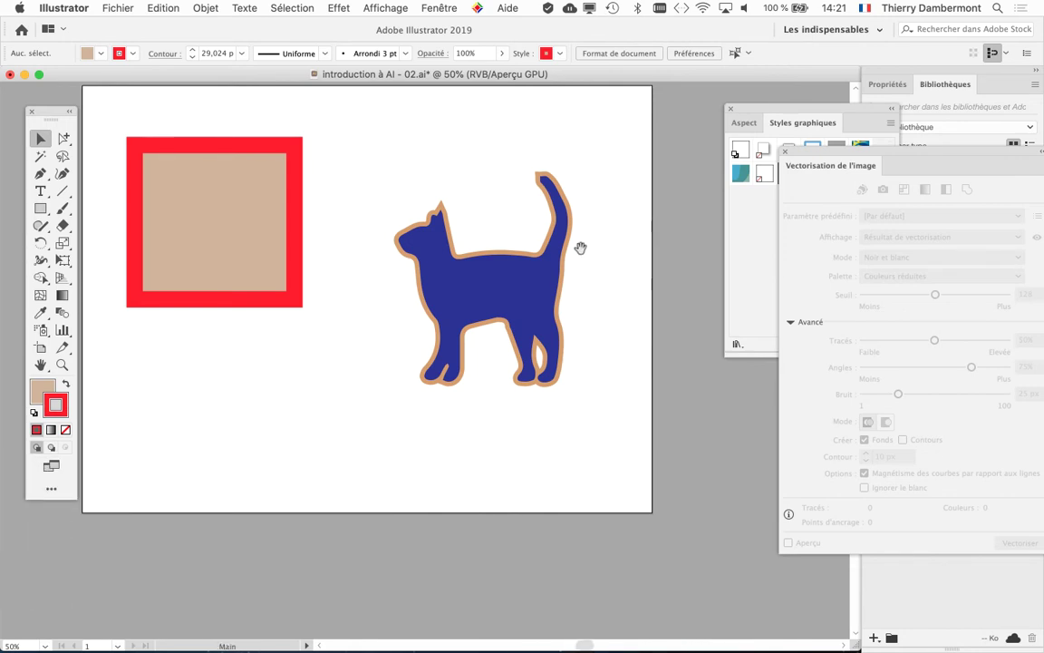
drag(766, 107, 639, 97)
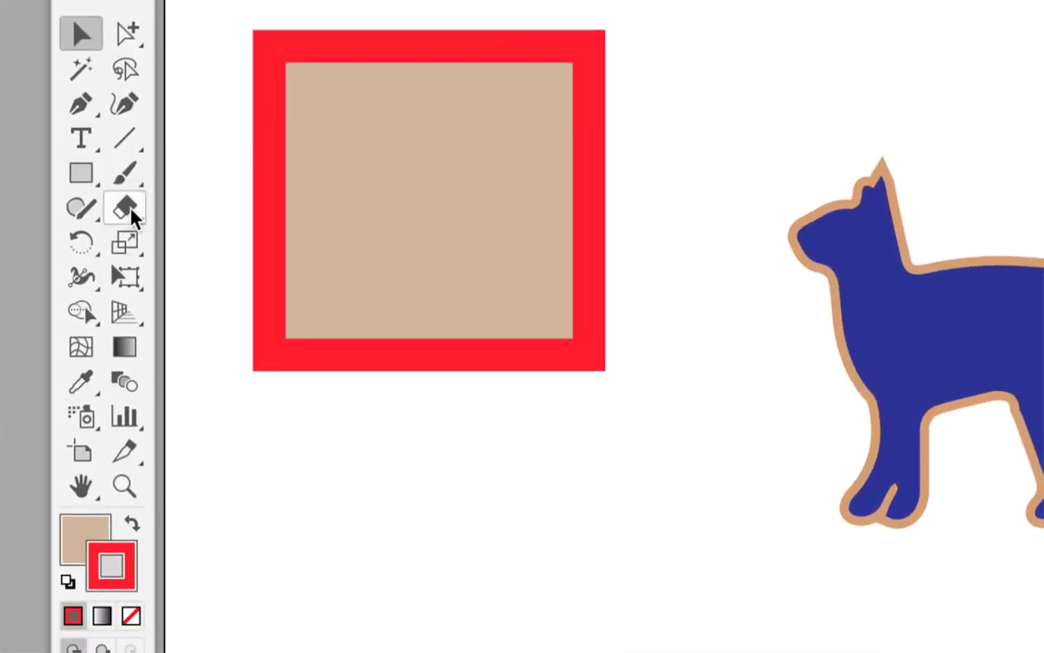
- Detach the rectangle tool's shape group as a floating palette and place it above the artwork, between the rectangle and the cat
click(78, 195)
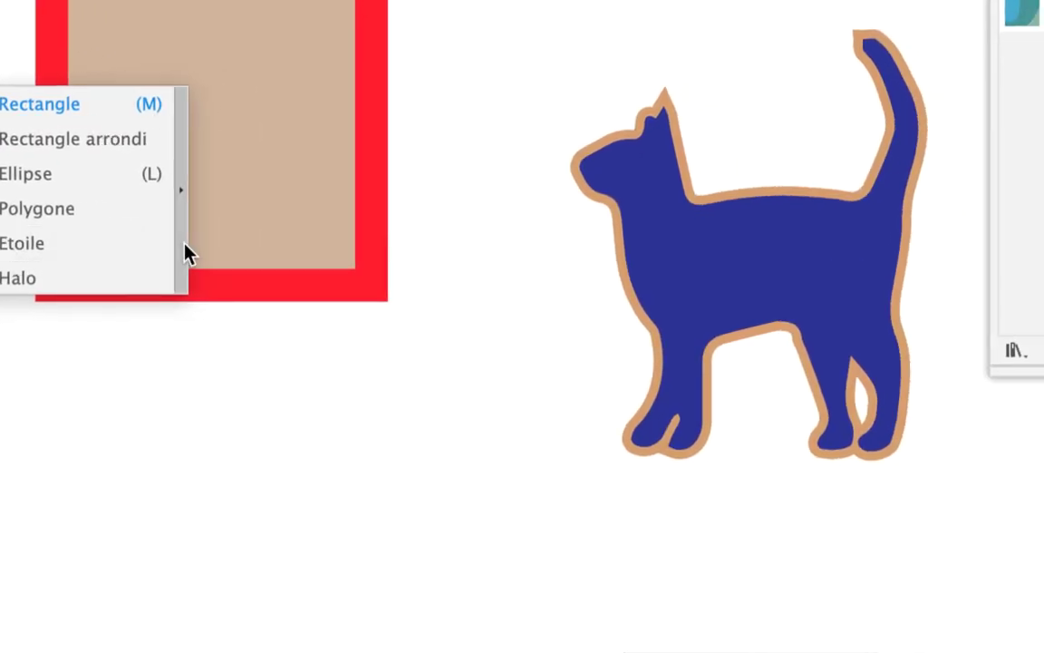
click(182, 240)
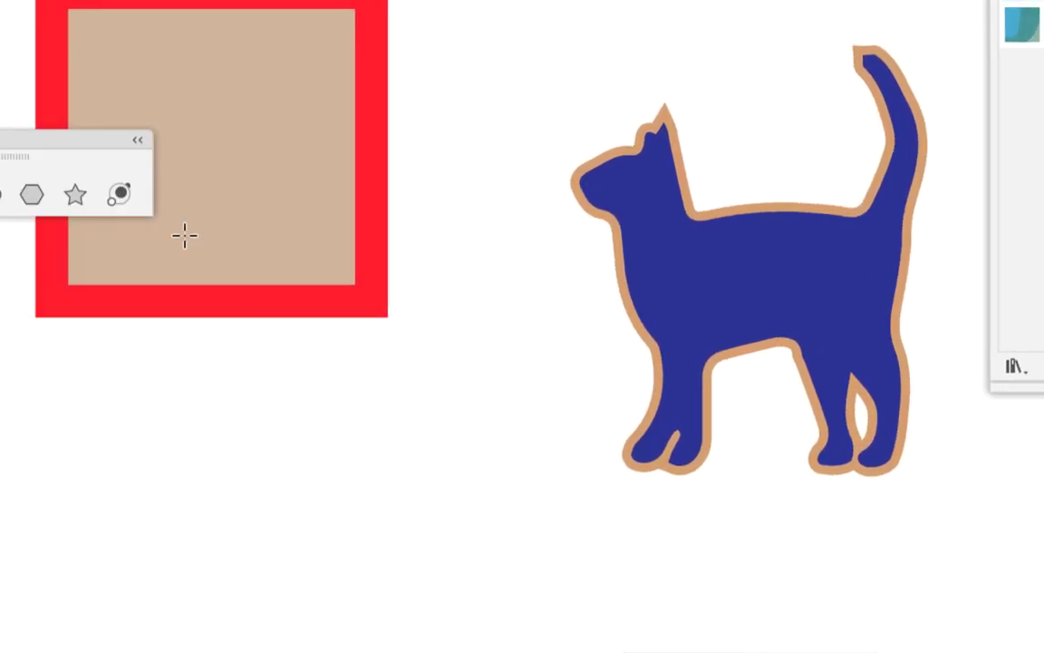
drag(121, 214, 302, 162)
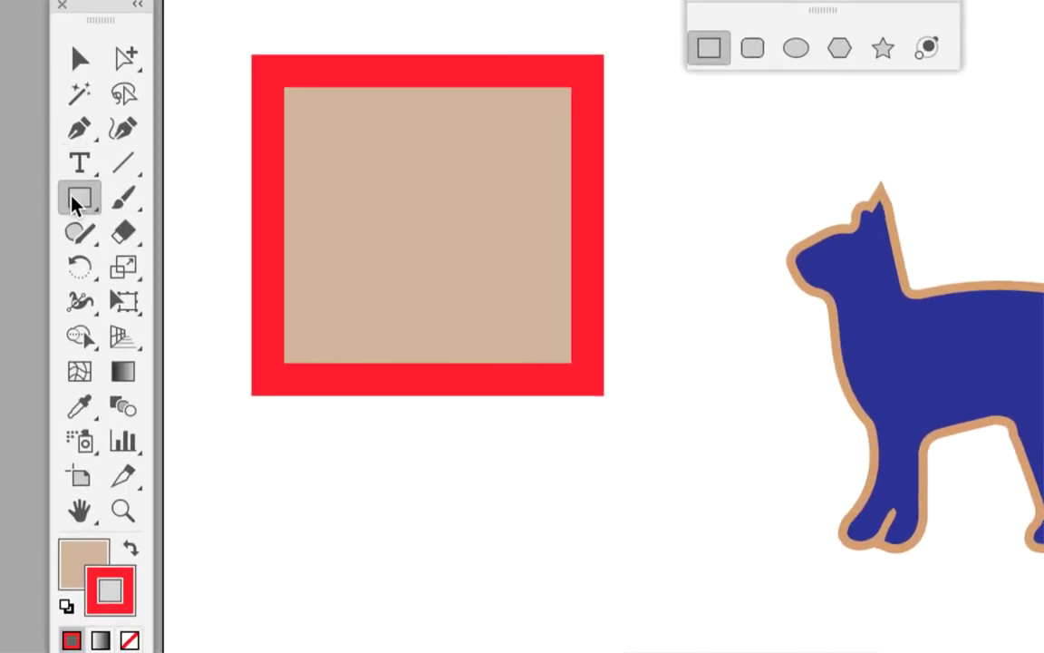
click(75, 204)
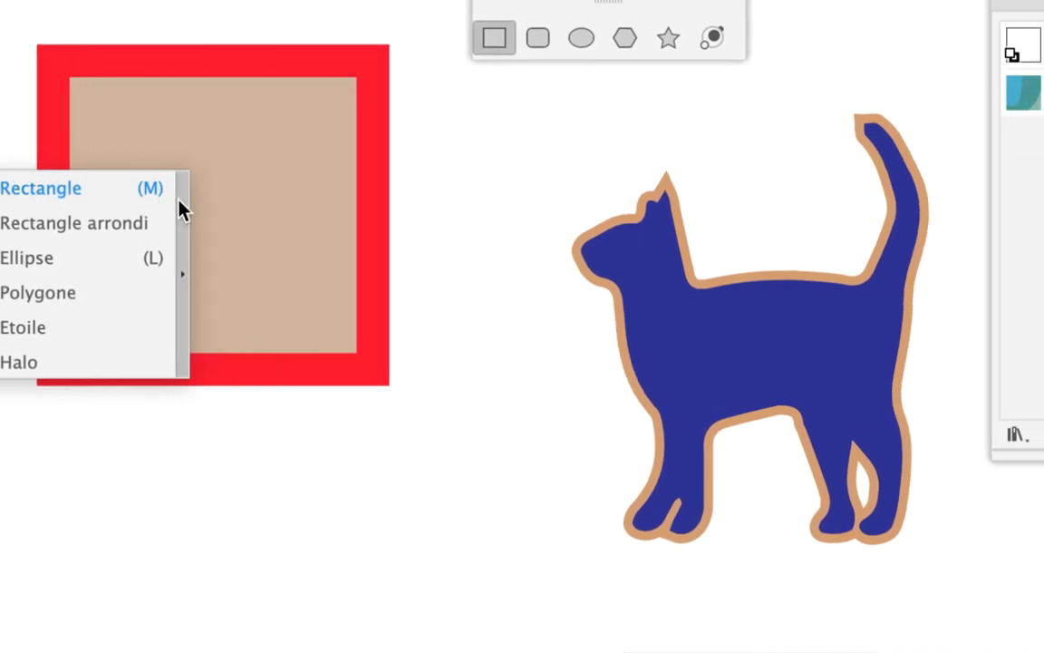
- Draw three differently rotated stars with the Star tool: one between the rectangle and the cat, one beside its head, one above its back
click(185, 209)
drag(128, 209, 426, 100)
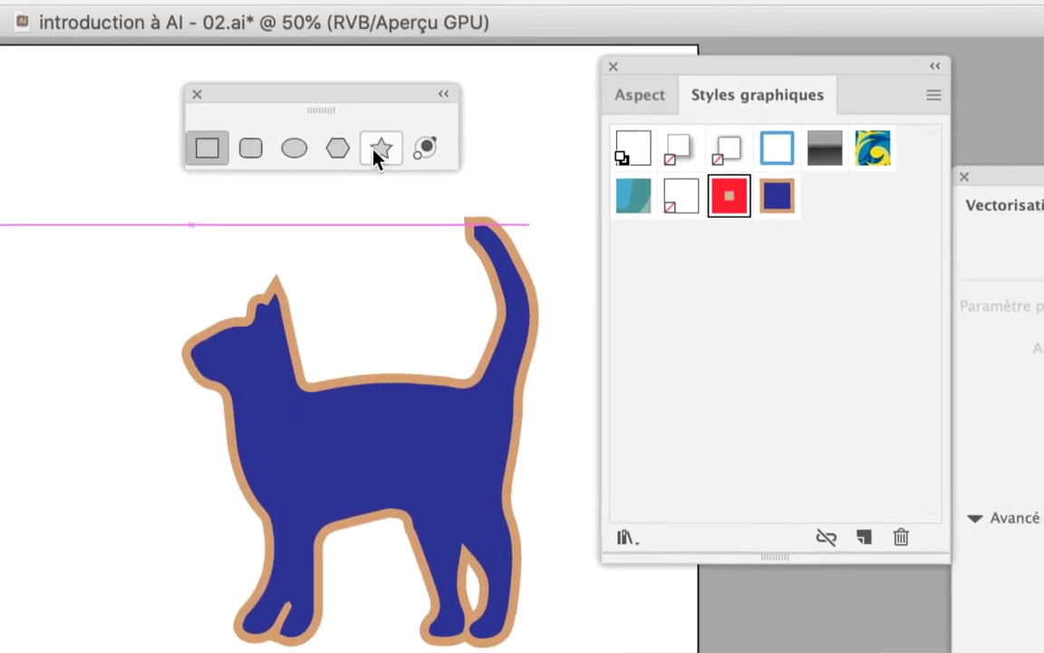
click(437, 164)
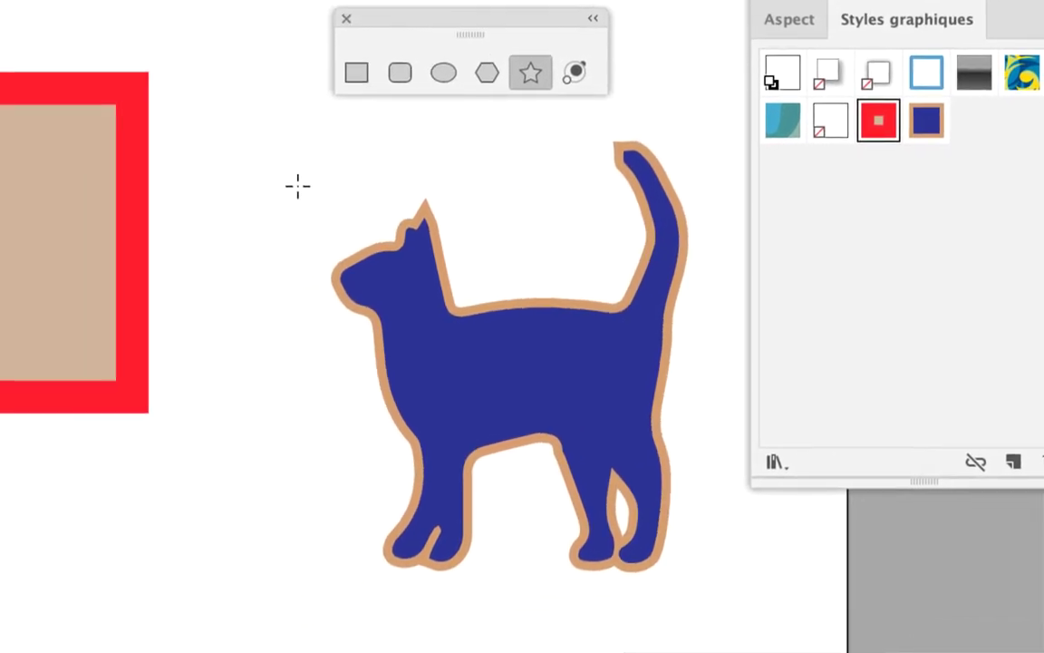
drag(318, 189, 390, 204)
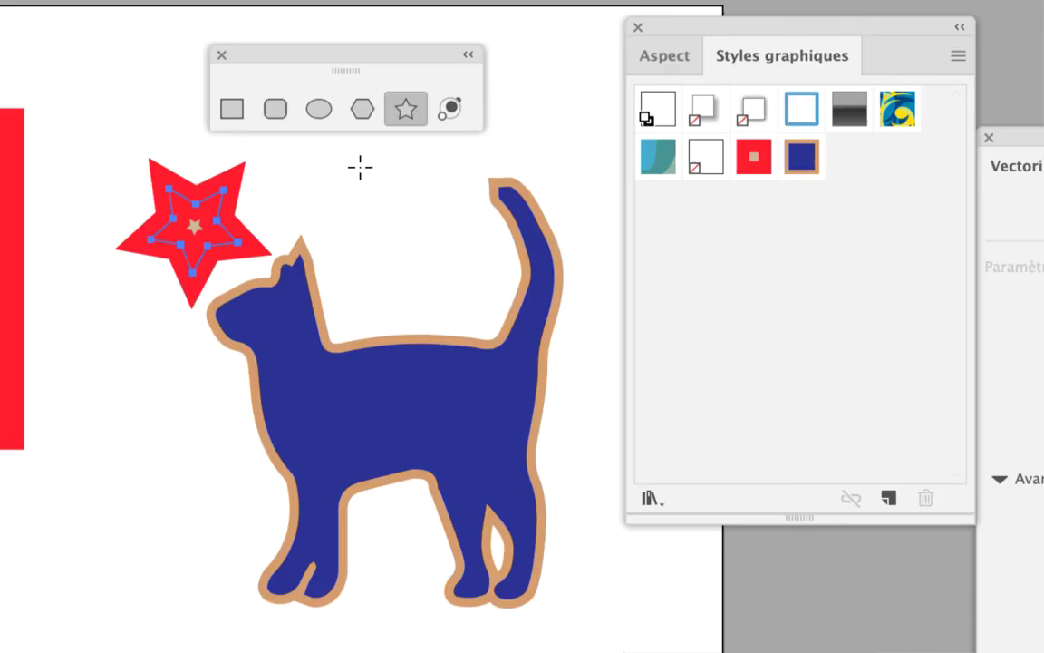
drag(118, 392, 132, 407)
drag(283, 248, 342, 298)
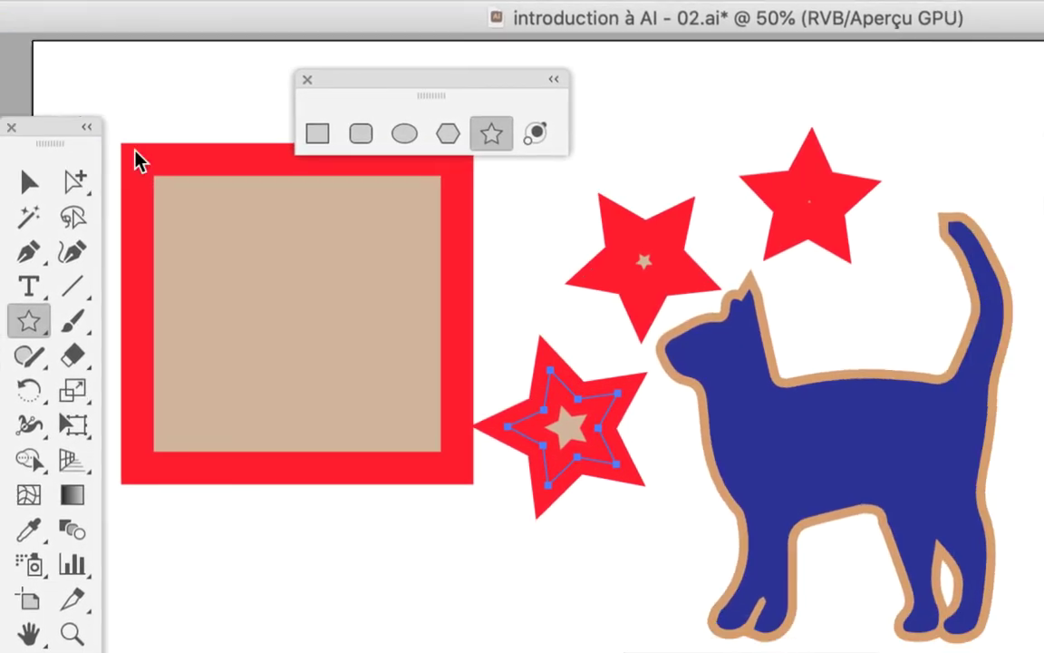
- Apply the blue graphic style with the tan outline to each of the three red stars, and leave nothing selected
drag(40, 102, 209, 177)
click(191, 193)
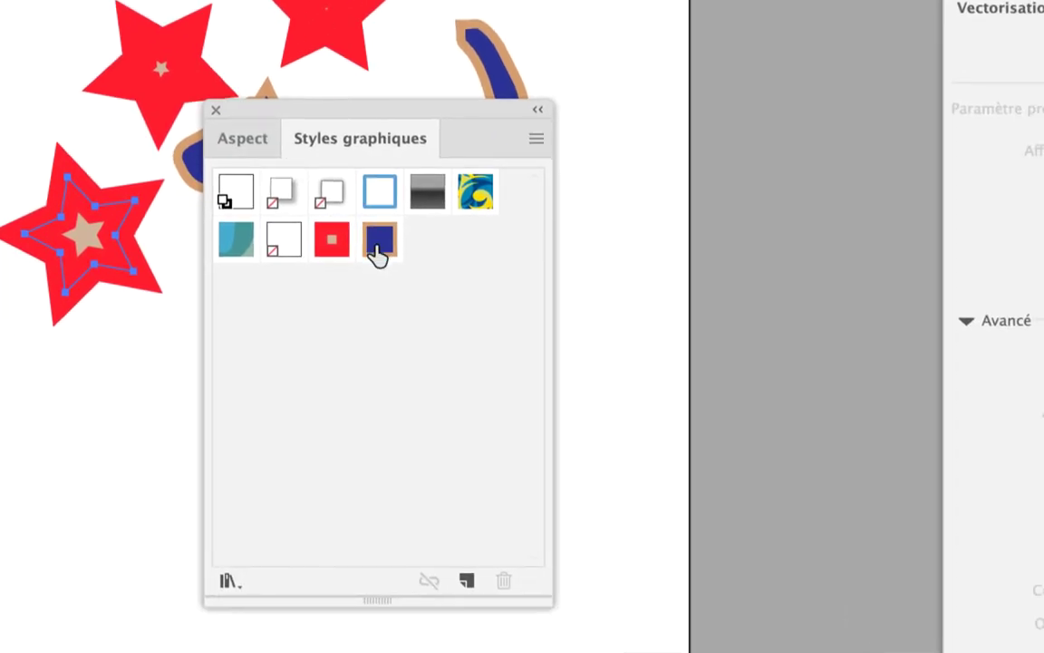
click(588, 251)
click(188, 84)
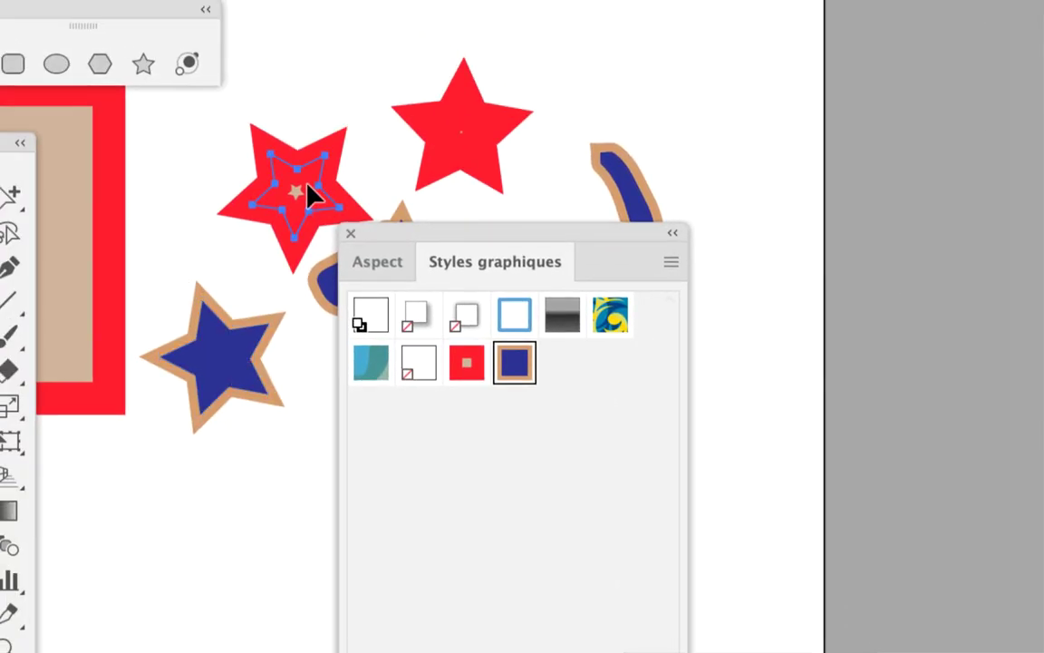
click(387, 250)
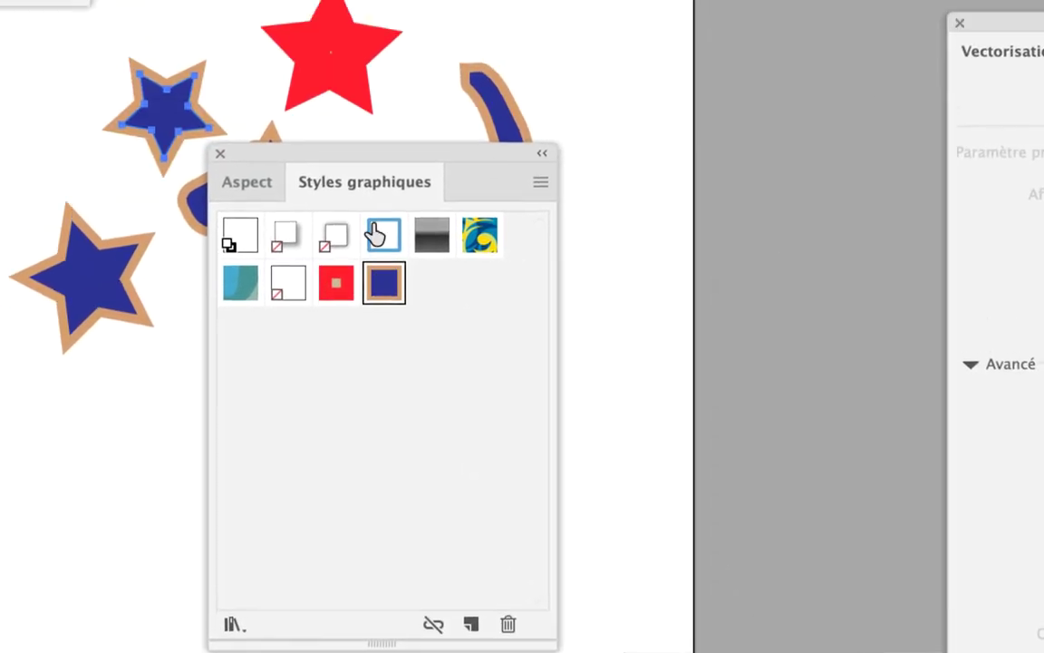
click(324, 75)
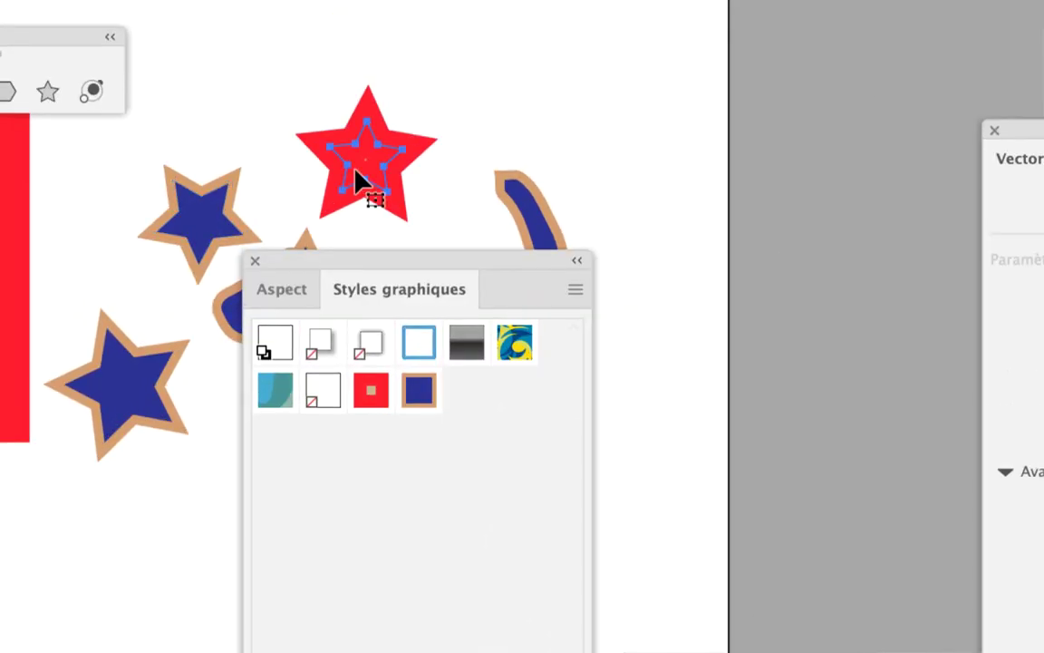
click(383, 280)
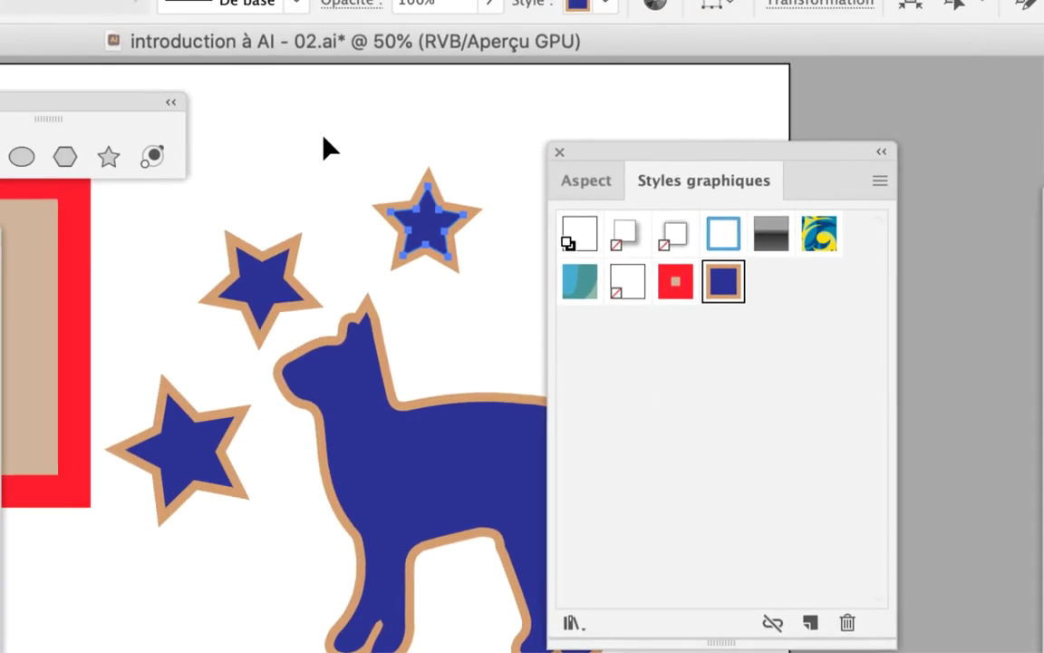
click(323, 148)
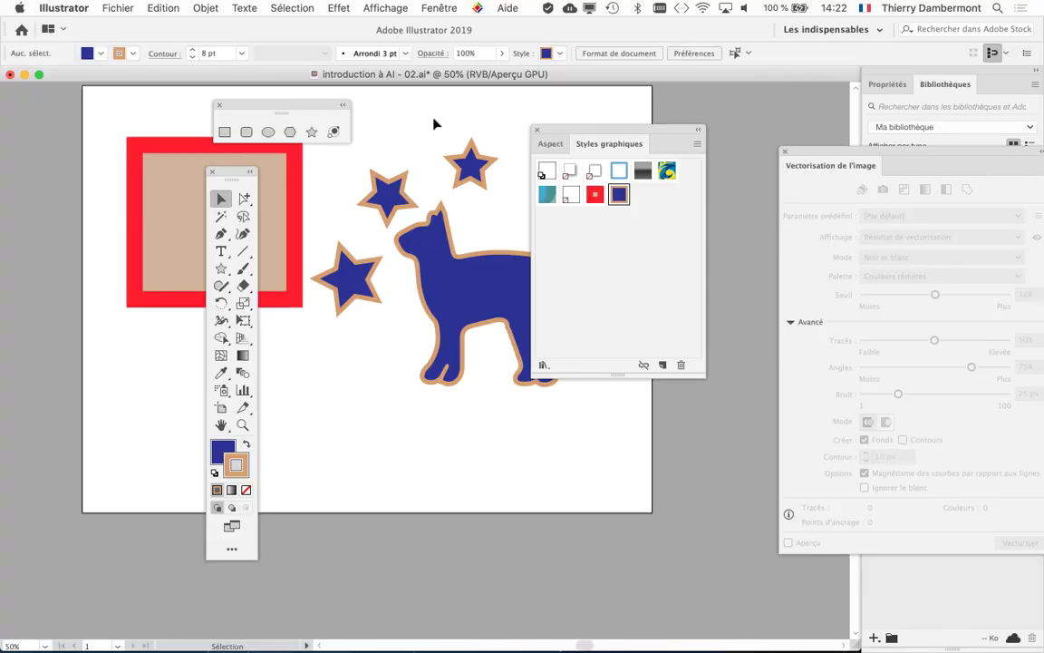
- Move the floating shape palette, the toolbar and the Styles graphiques panel away from the artwork so the rectangle and cat are uncovered
drag(290, 105, 157, 87)
drag(231, 177, 98, 172)
drag(558, 133, 698, 132)
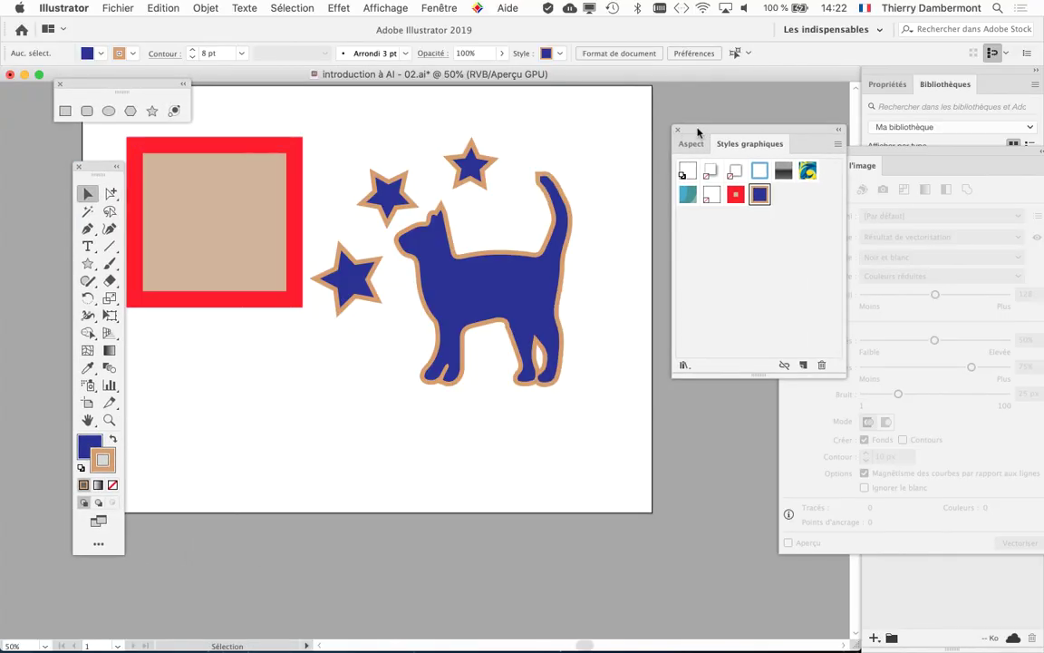